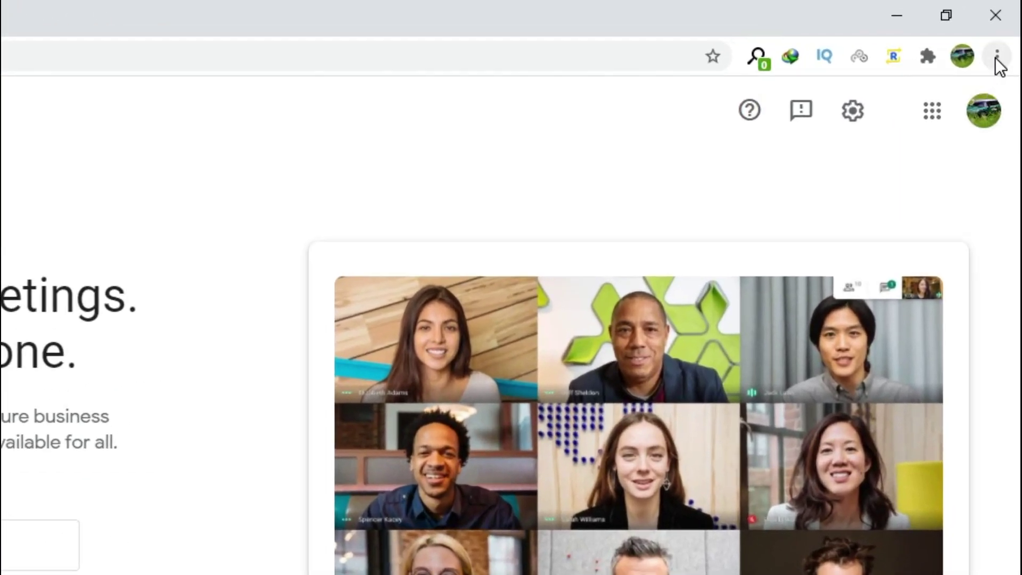
# - Open Chrome's Create shortcut dialog for the Google Meet page from More tools
pyautogui.click(997, 58)
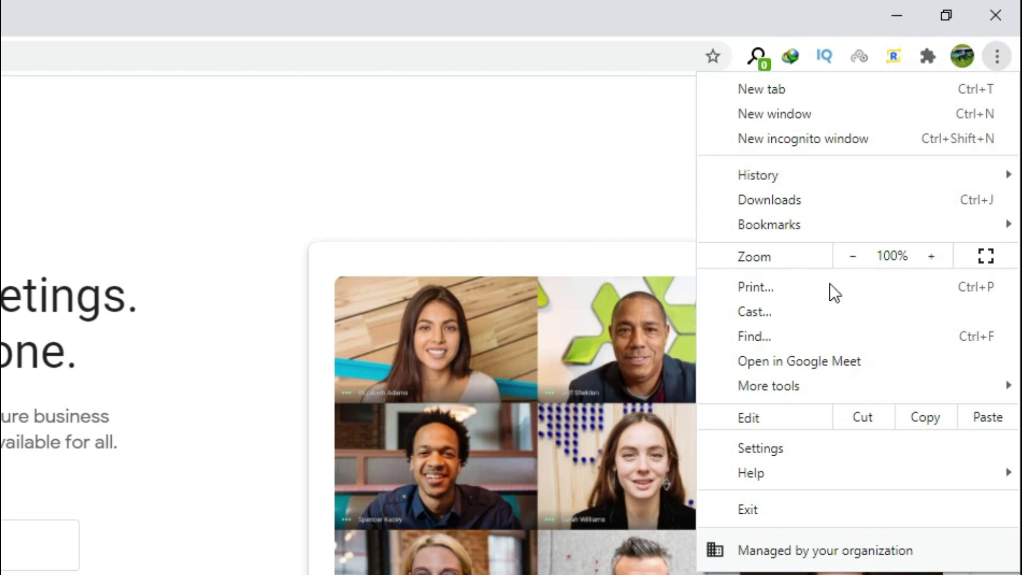
pyautogui.click(808, 385)
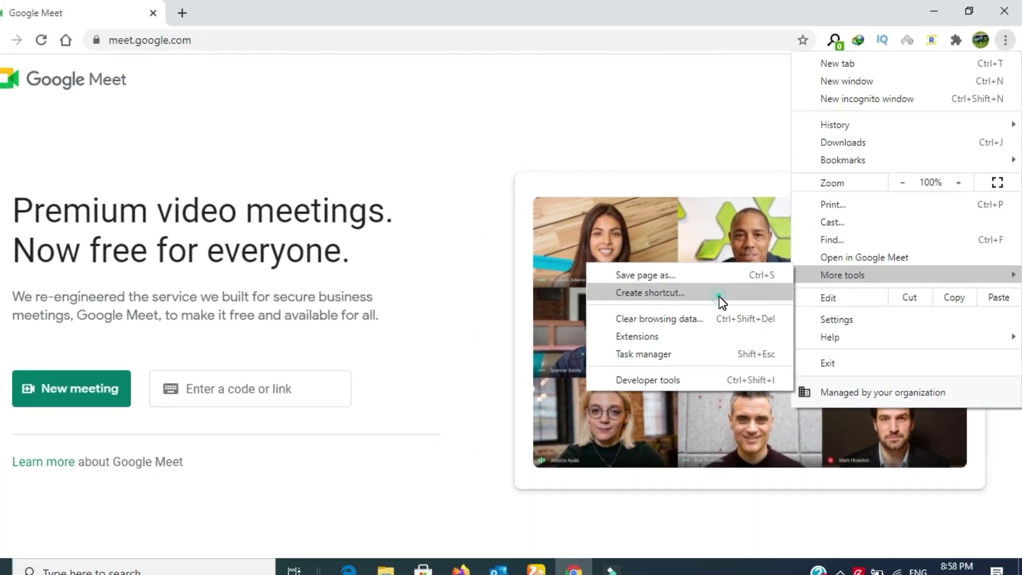
pyautogui.click(595, 415)
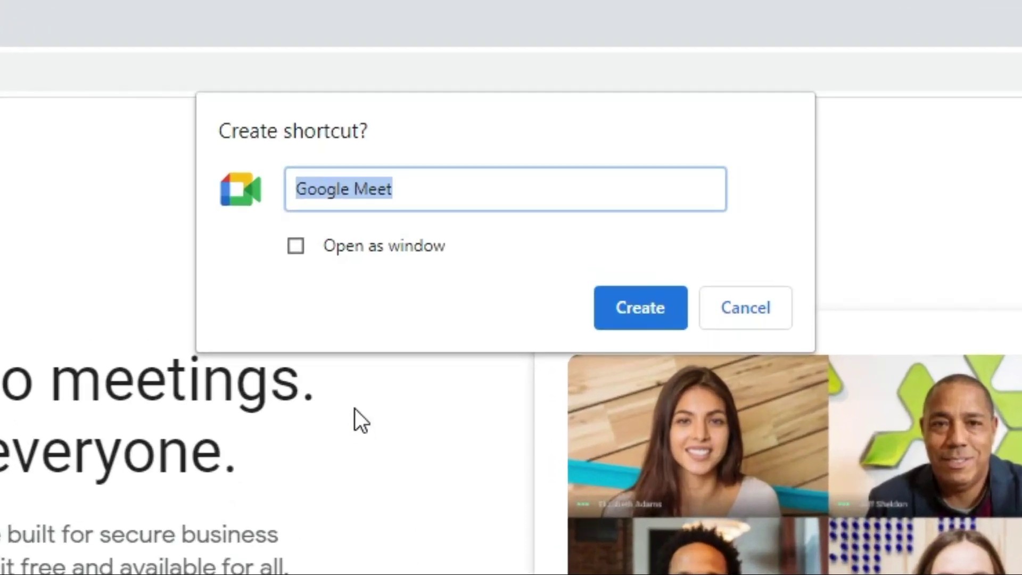
pyautogui.click(417, 197)
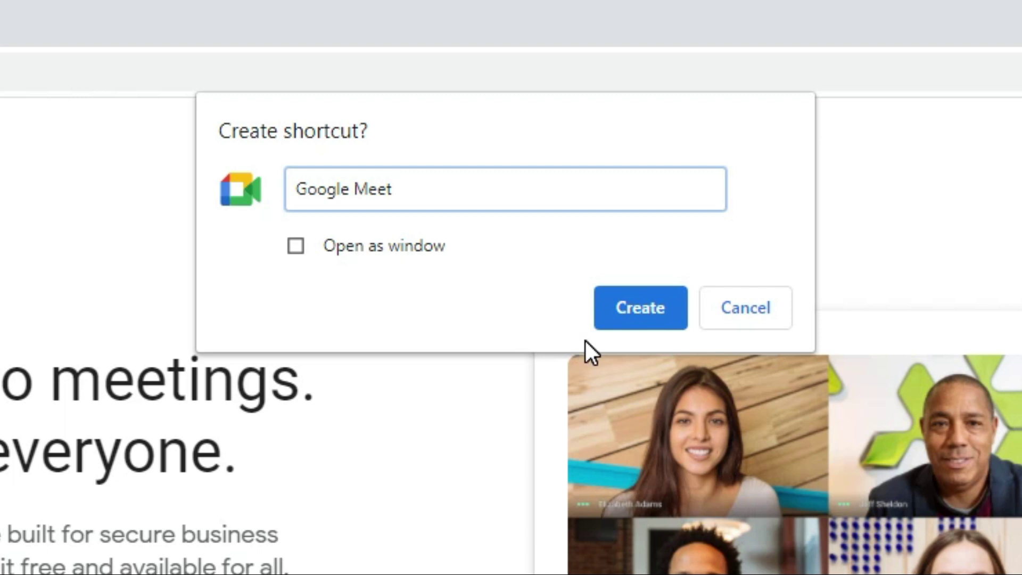
# - Create the 'Google Meet' shortcut, then minimize Chrome to show the desktop
pyautogui.click(627, 317)
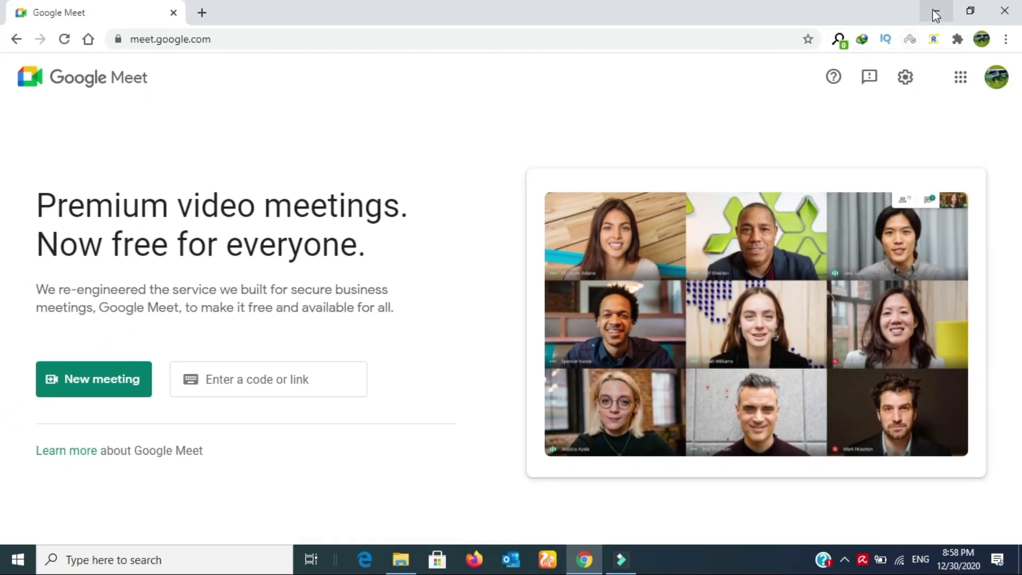
pyautogui.click(934, 11)
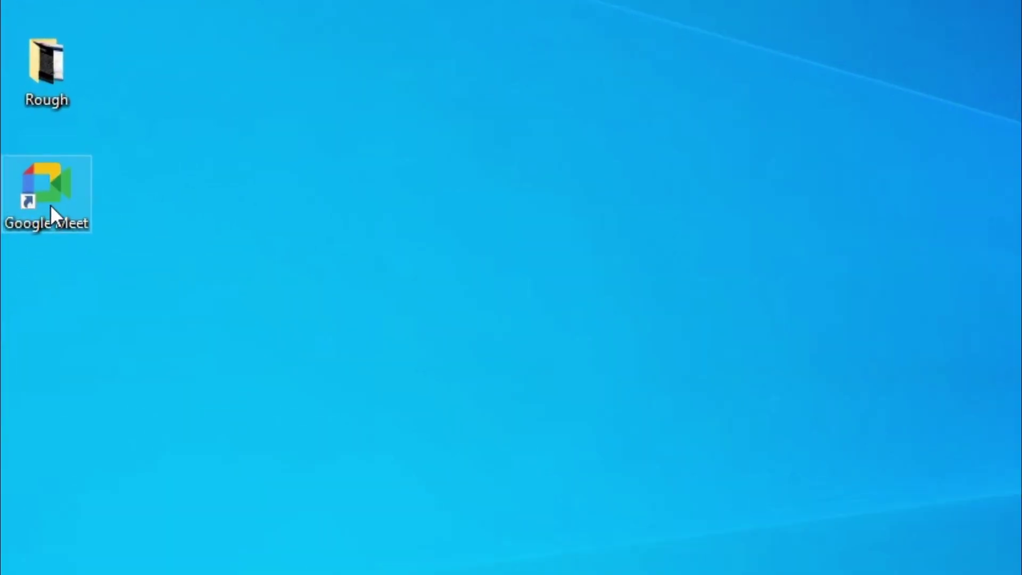
# - Drag the Google Meet desktop shortcut to a new spot and deselect it
pyautogui.moveTo(50, 206); pyautogui.dragTo(338, 333)
pyautogui.click(317, 381)
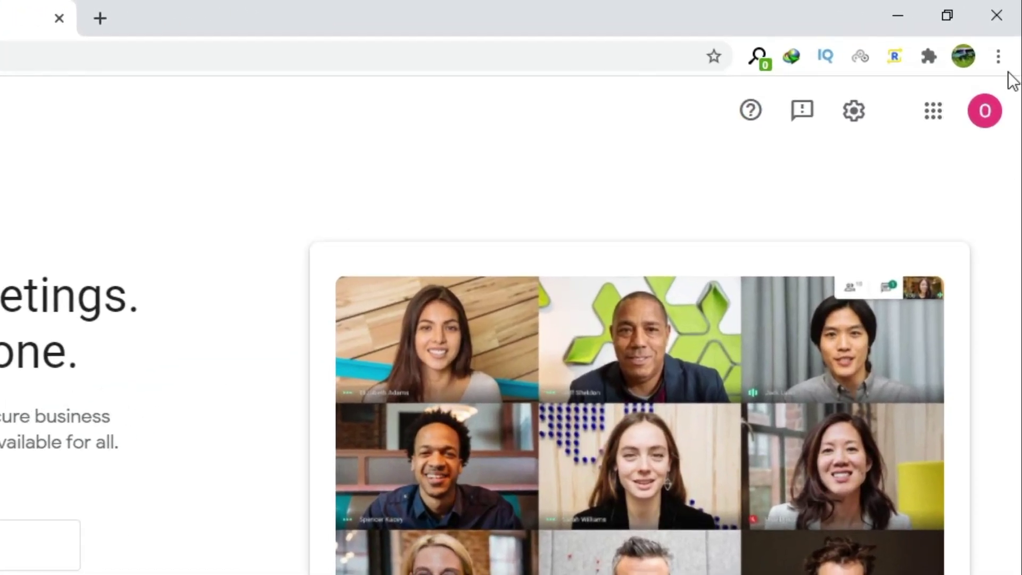
pyautogui.click(998, 58)
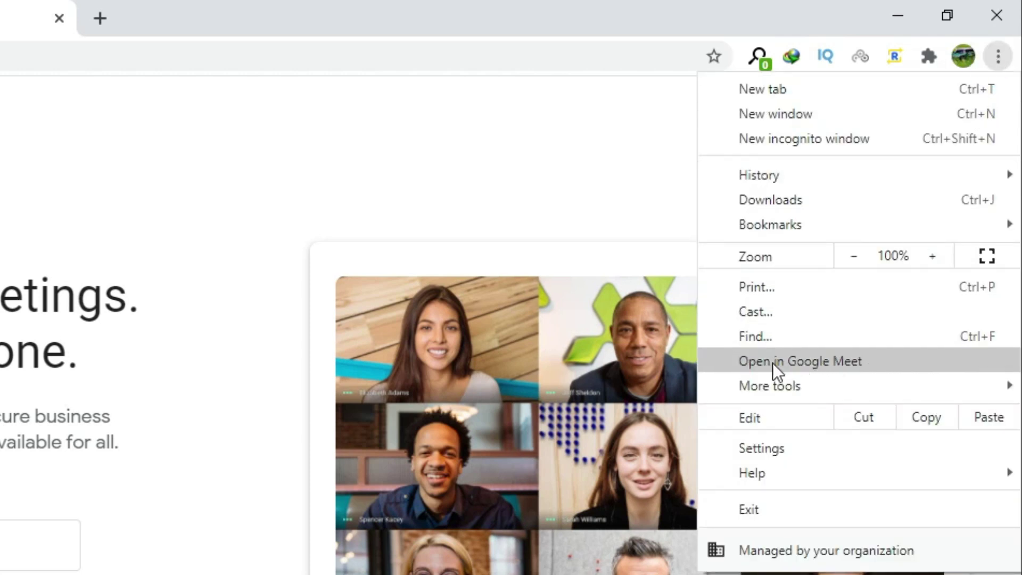
# - Choose Open in Google Meet to run the page as a standalone app window
pyautogui.click(882, 363)
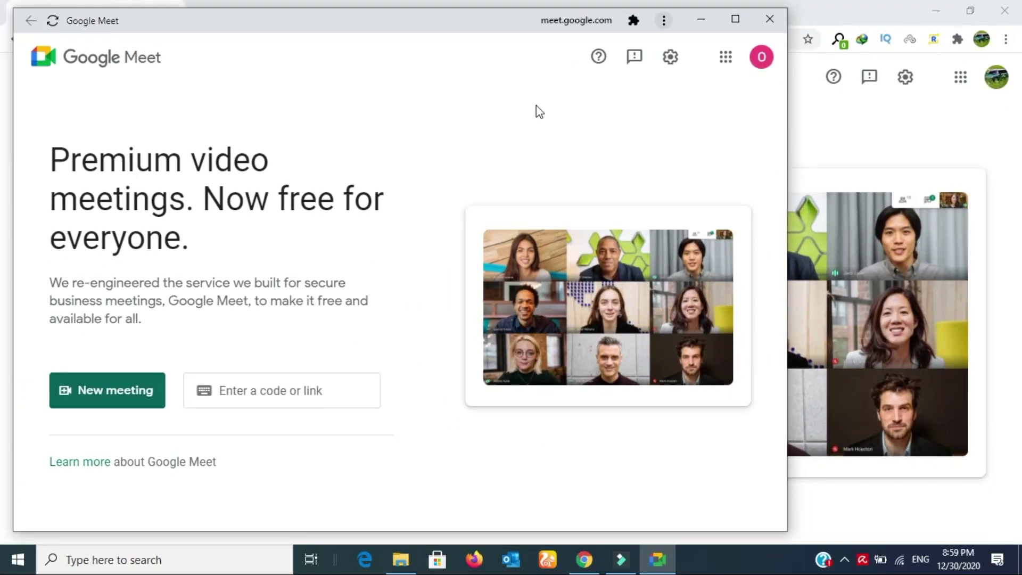
# - Maximize the Meet app window and bring it back to front from the taskbar
pyautogui.click(734, 20)
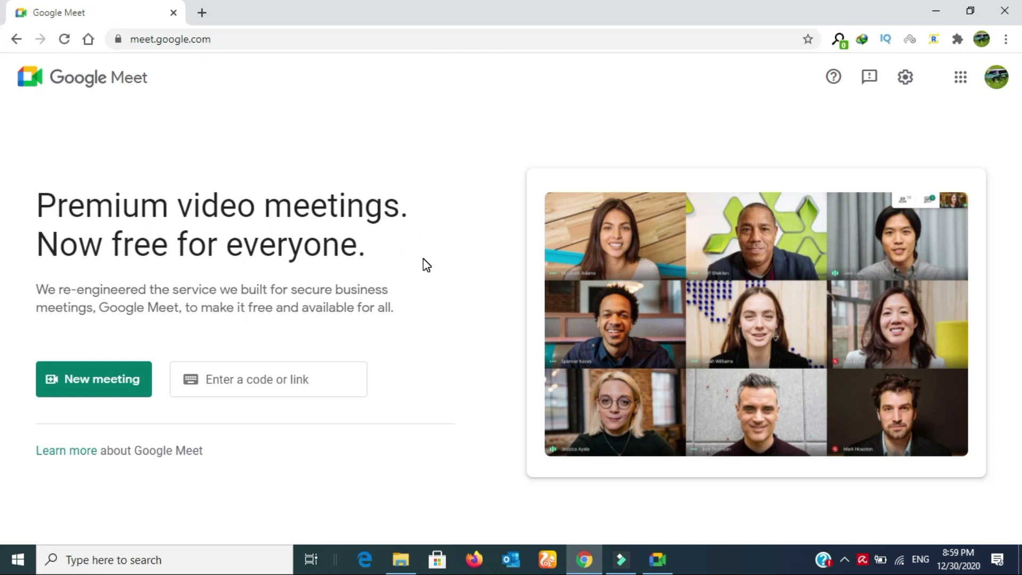
pyautogui.click(658, 561)
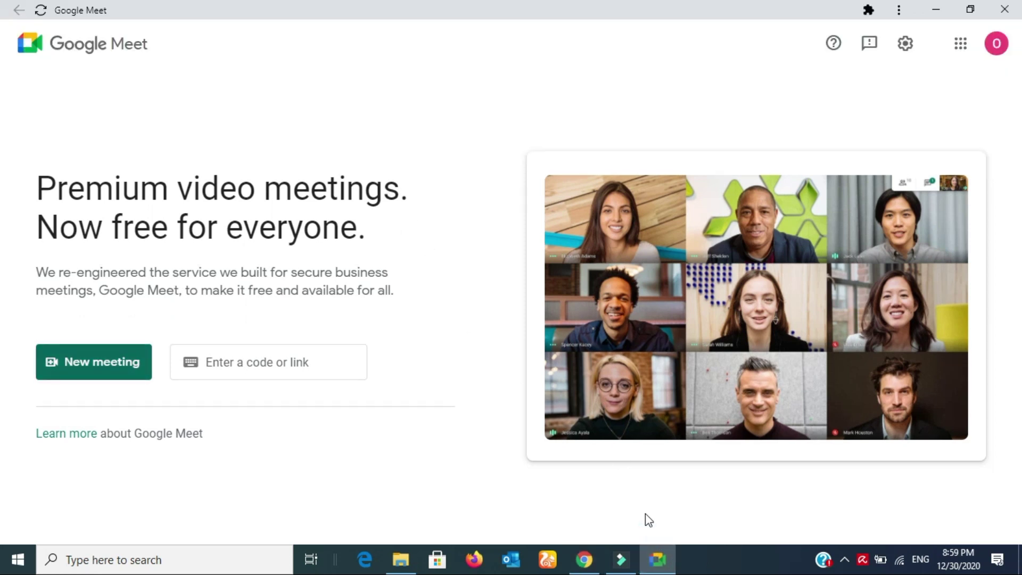